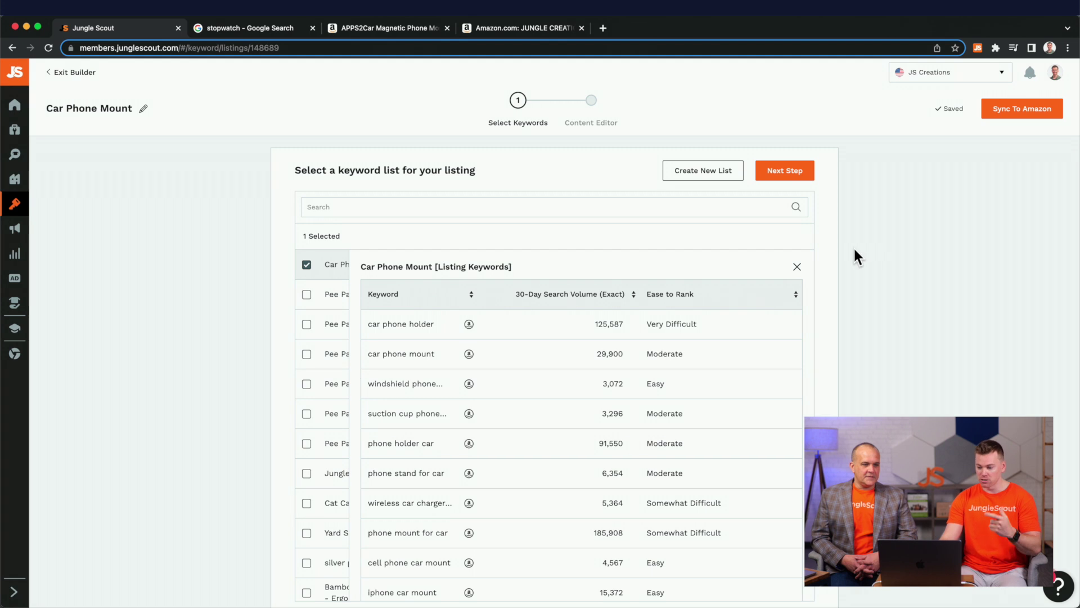
Step: Close the keyword list preview and proceed to the content editor with the selected Car Phone Mount [Listing Keywords] list
left_click(796, 267)
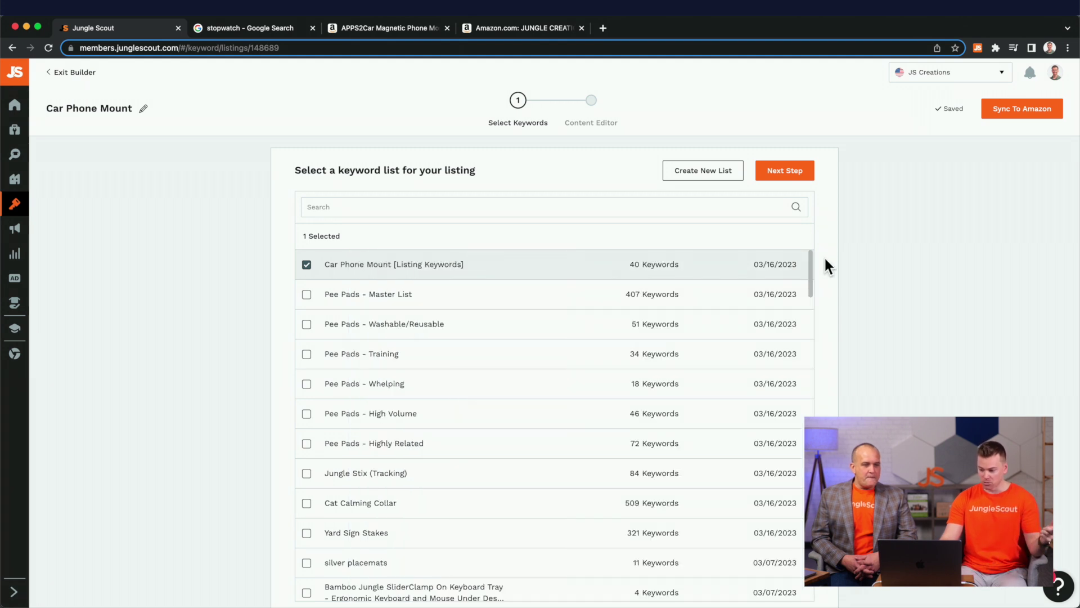
left_click(784, 179)
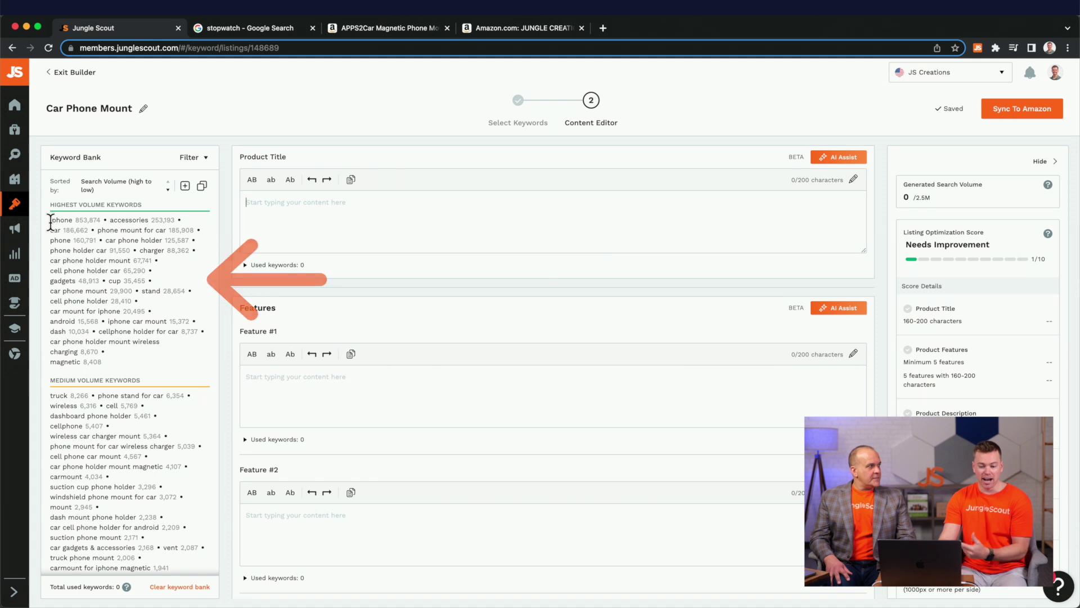
left_click_drag(49, 219, 137, 332)
left_click(155, 378)
Step: Enter "Magnetic car phone mount with wireless charging" as the product title and request an AI Assist suggestion for it
left_click(382, 208)
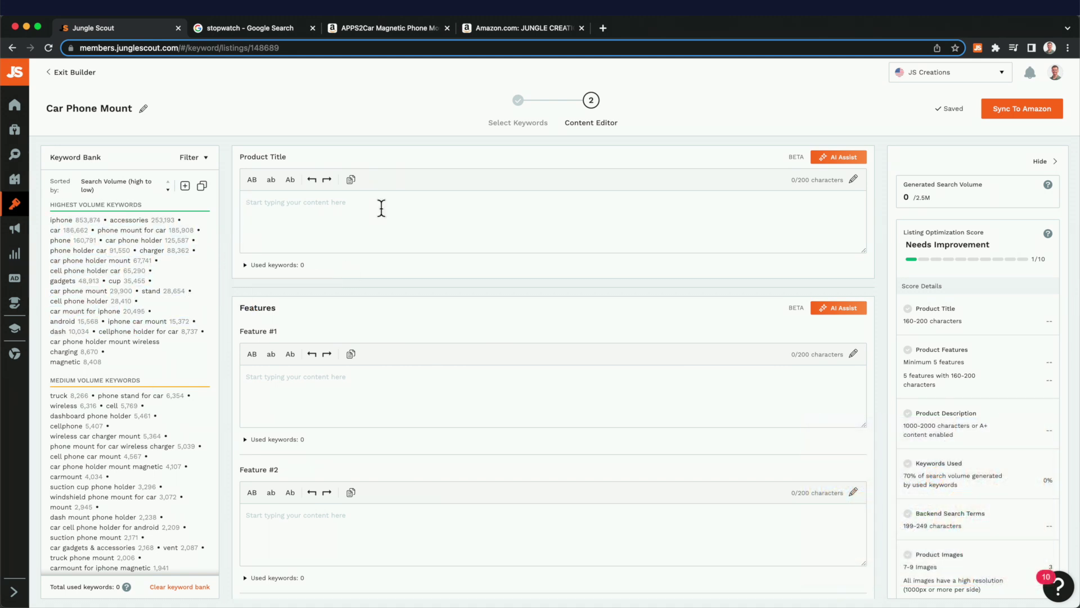
type("Magnetic cart")
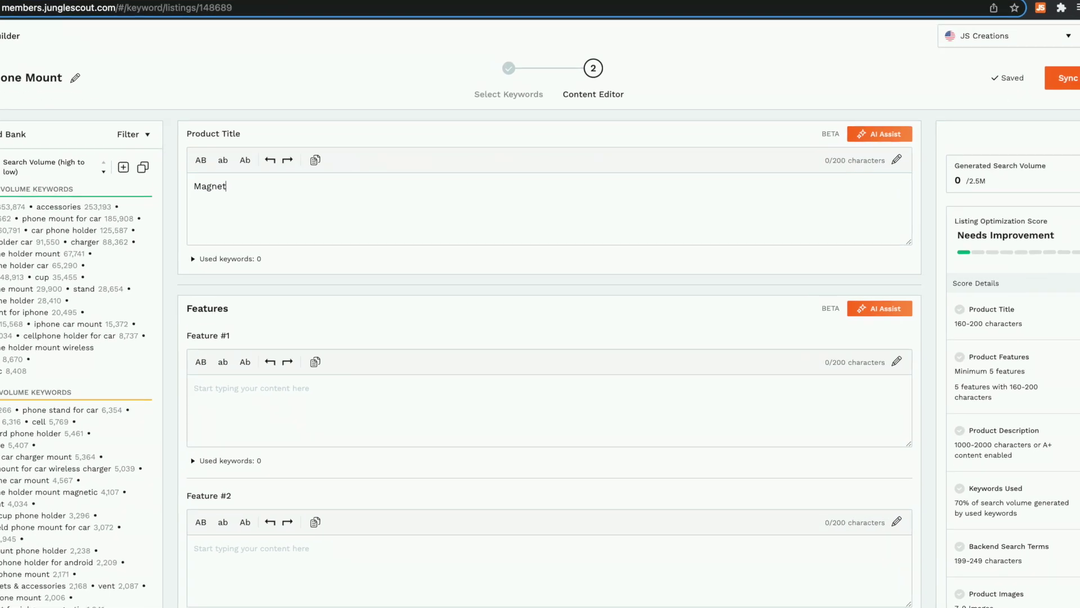
key("BackSpace")
key("BackSpace")
type("phone mount with wireless charging")
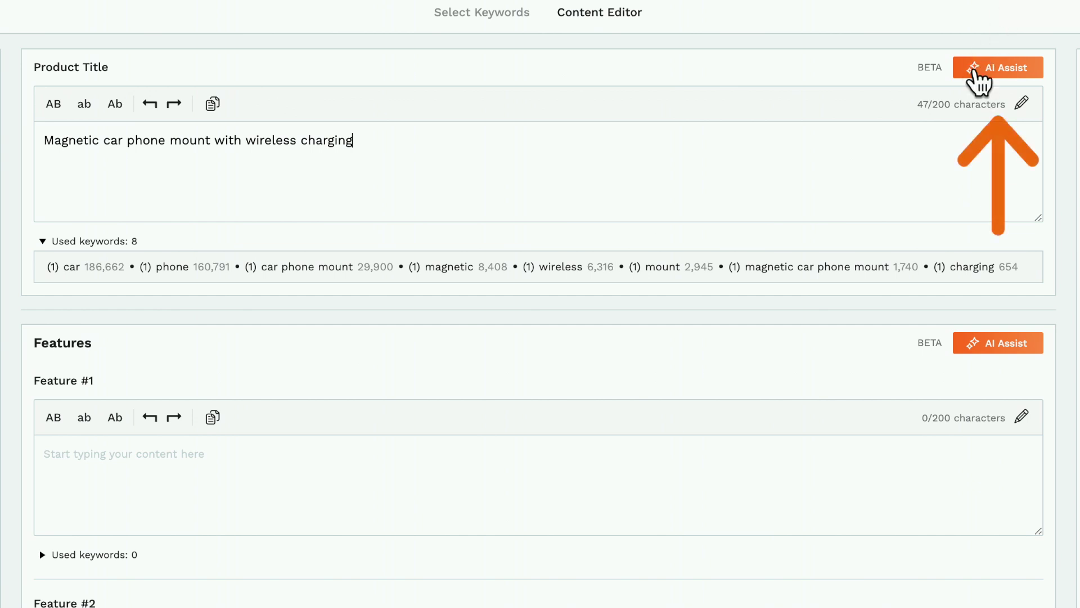
left_click(975, 69)
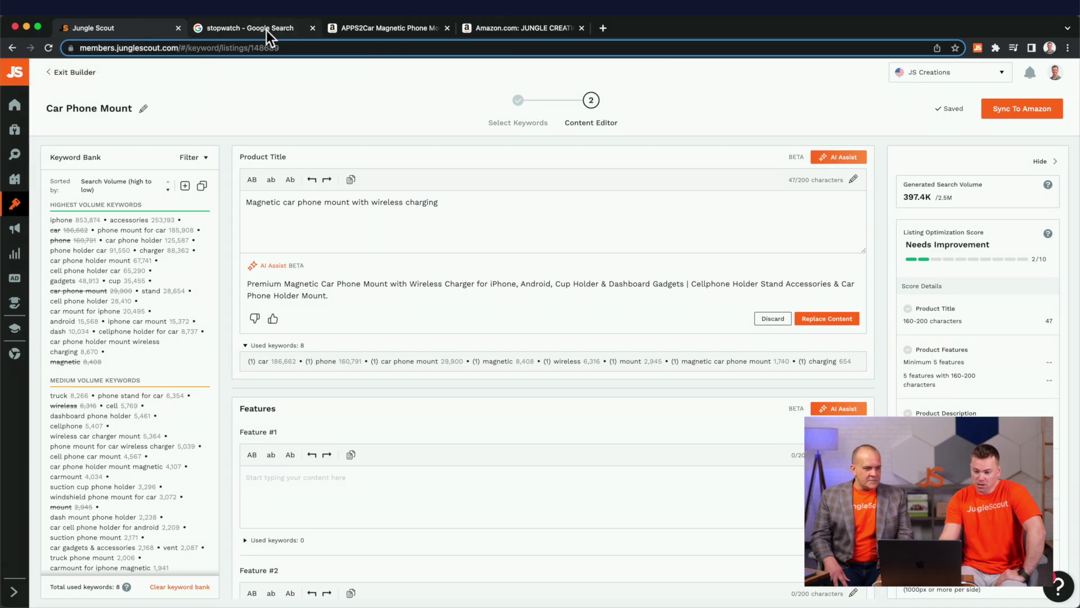
Step: Switch to the Google stopwatch page, start the stopwatch, and return to the Jungle Scout listing
left_click(268, 33)
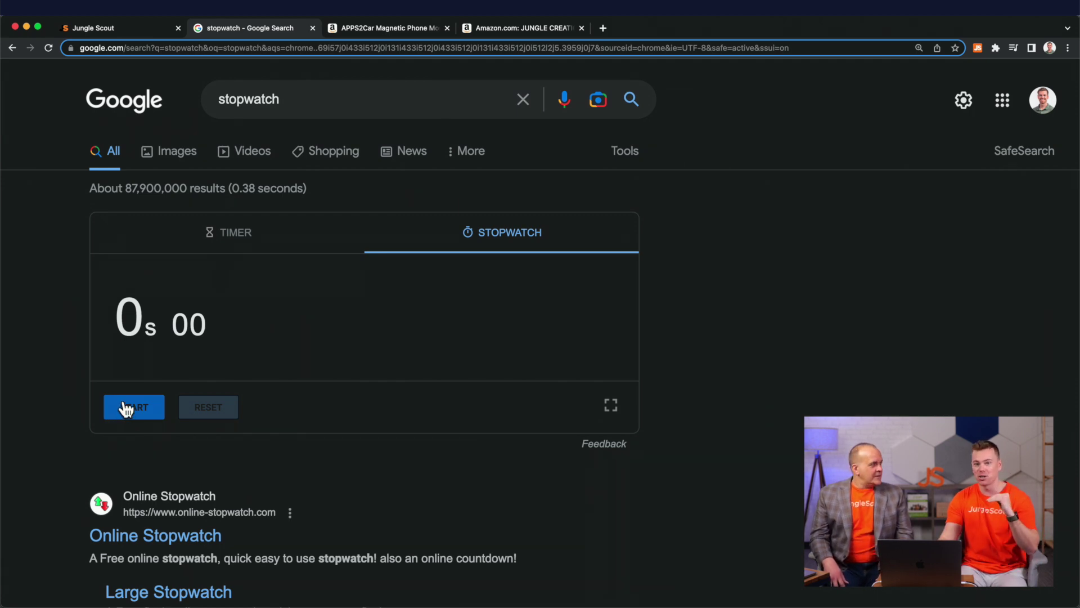
left_click(149, 408)
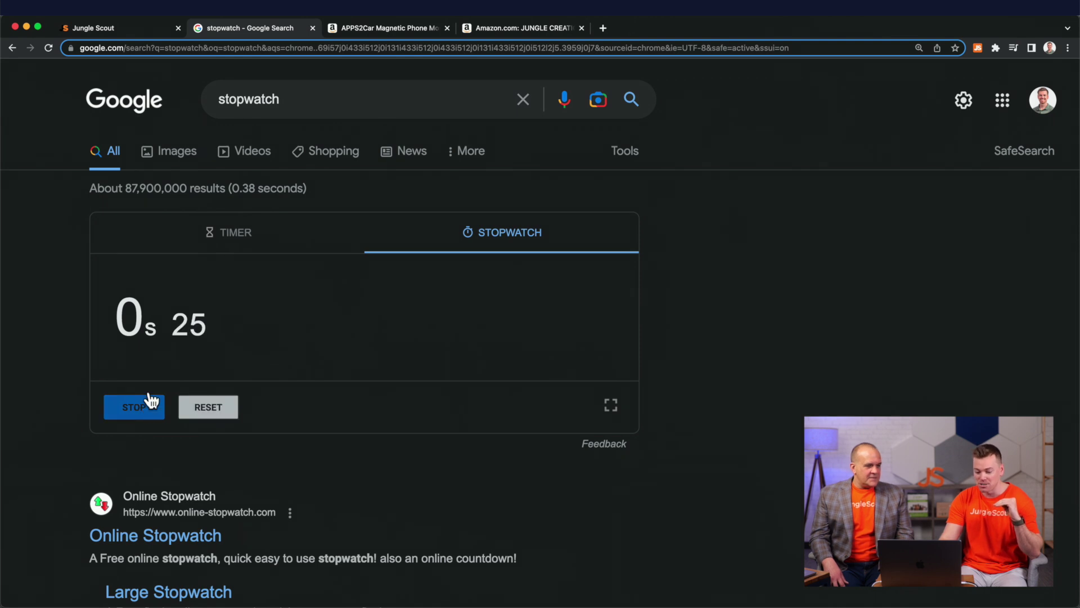
left_click(140, 29)
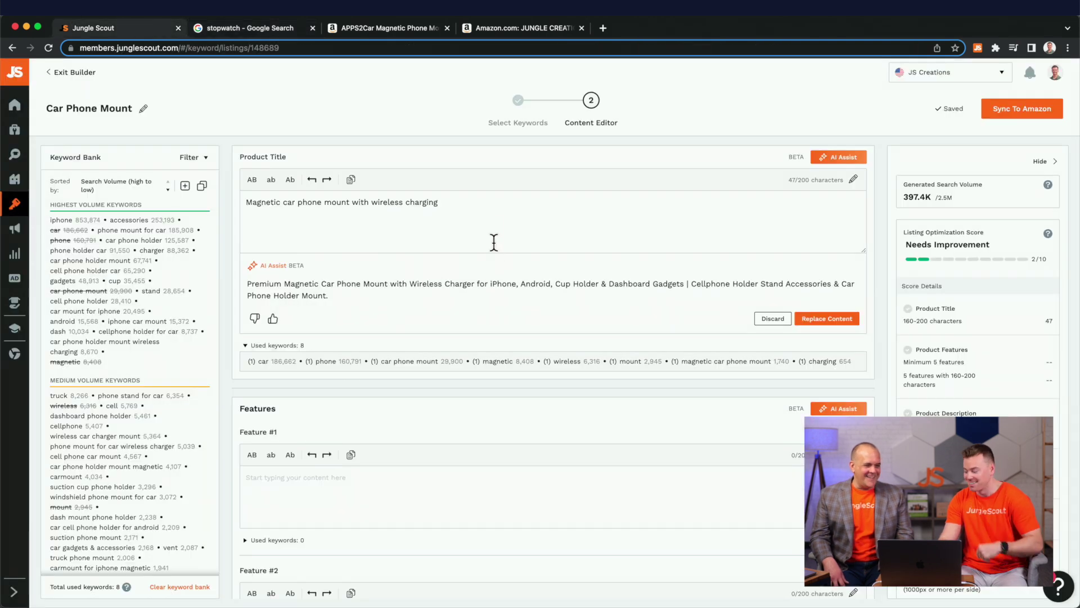
Step: Replace the product title with the AI Assist suggestion beginning "Premium Magnetic Car Phone Mount with Wireless Charger"
left_click(495, 208)
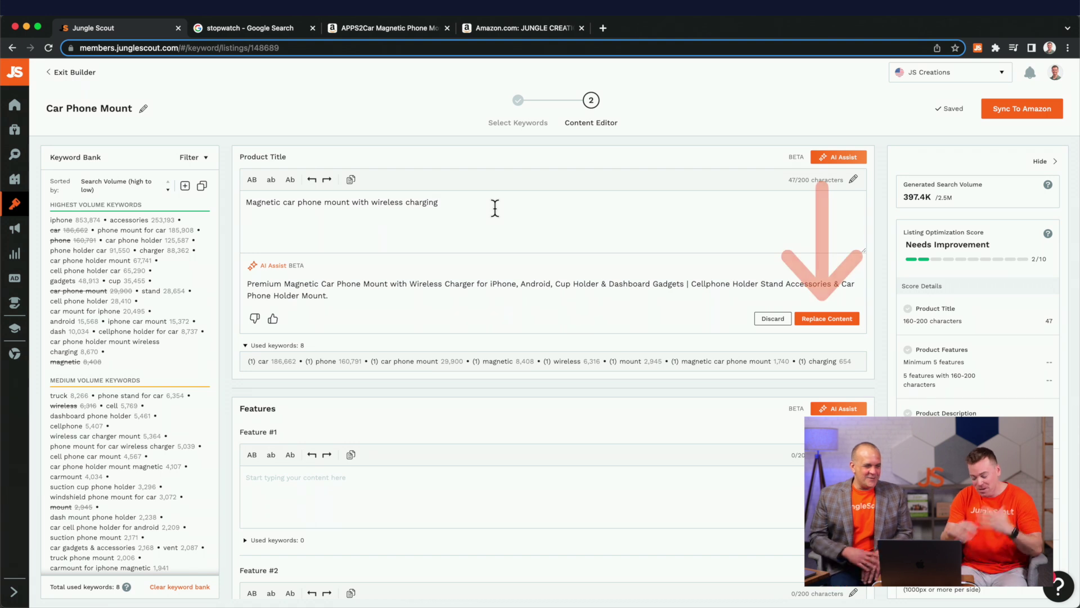
left_click(827, 319)
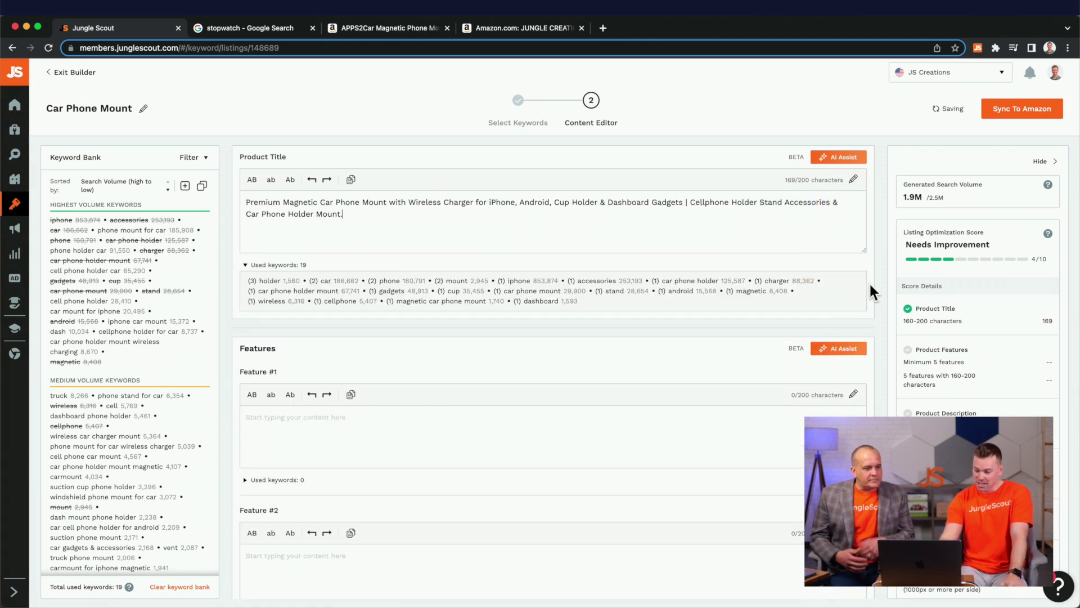
left_click(510, 215)
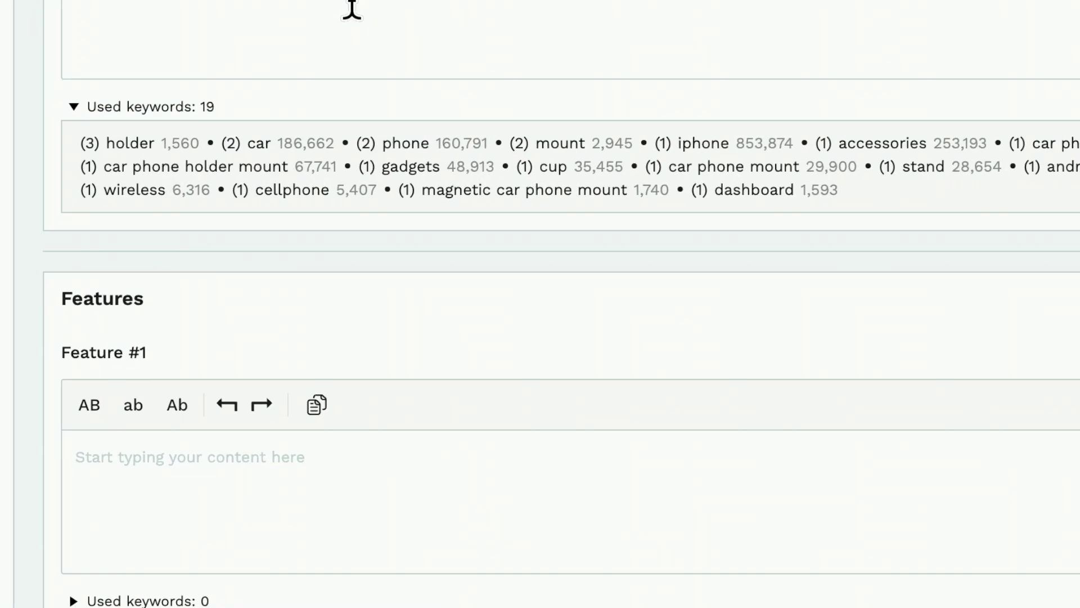
left_click_drag(228, 98, 173, 82)
left_click(173, 82)
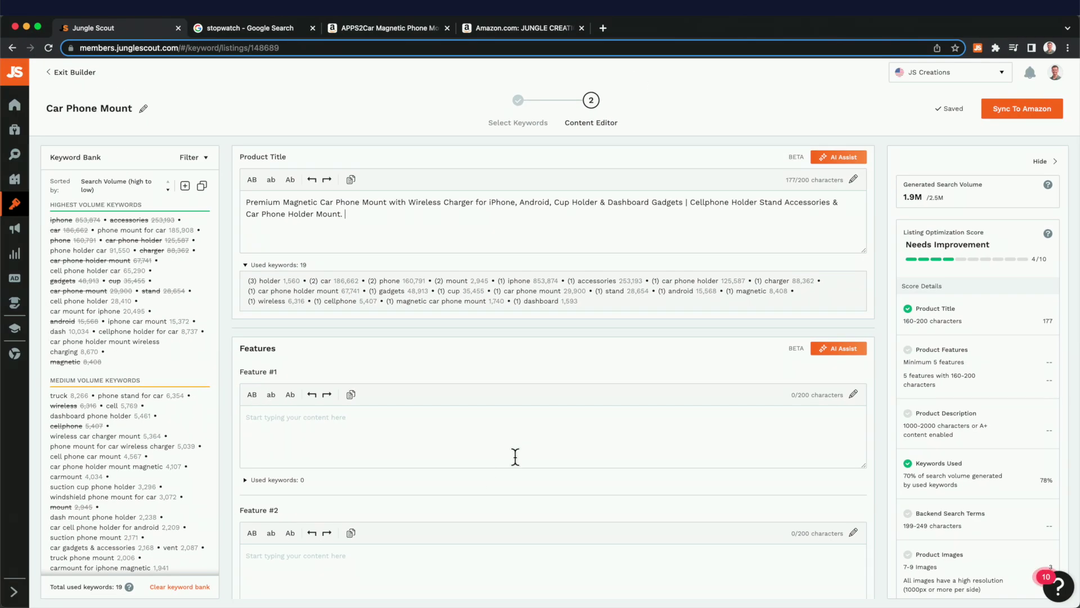
Step: Generate AI Assist suggestions for the listing's product features
left_click(477, 457)
scroll(826, 353, "down", 2)
scroll(825, 349, "down", 2)
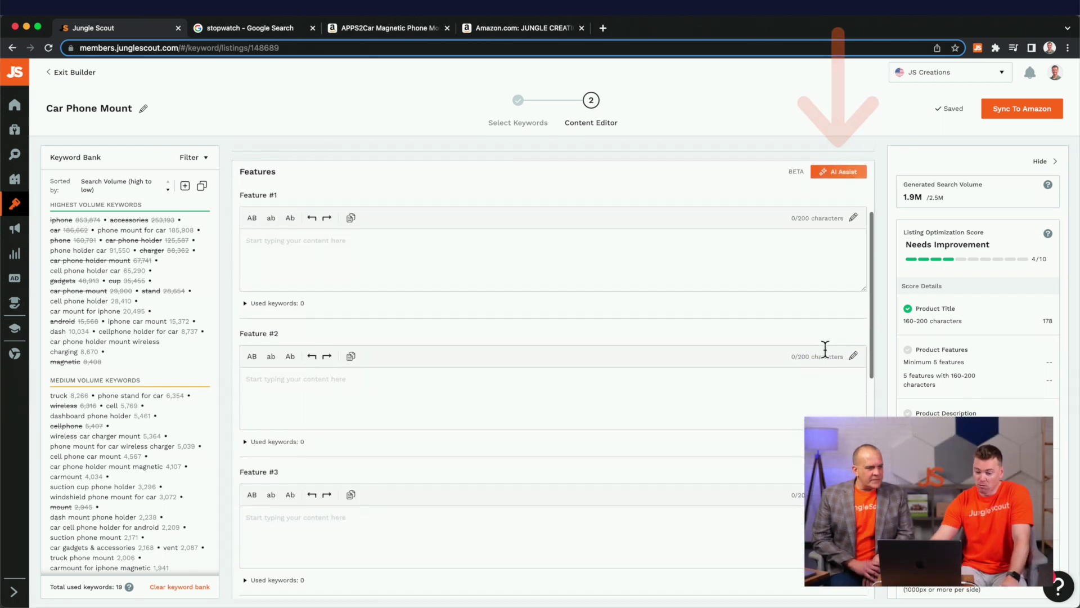
left_click(838, 168)
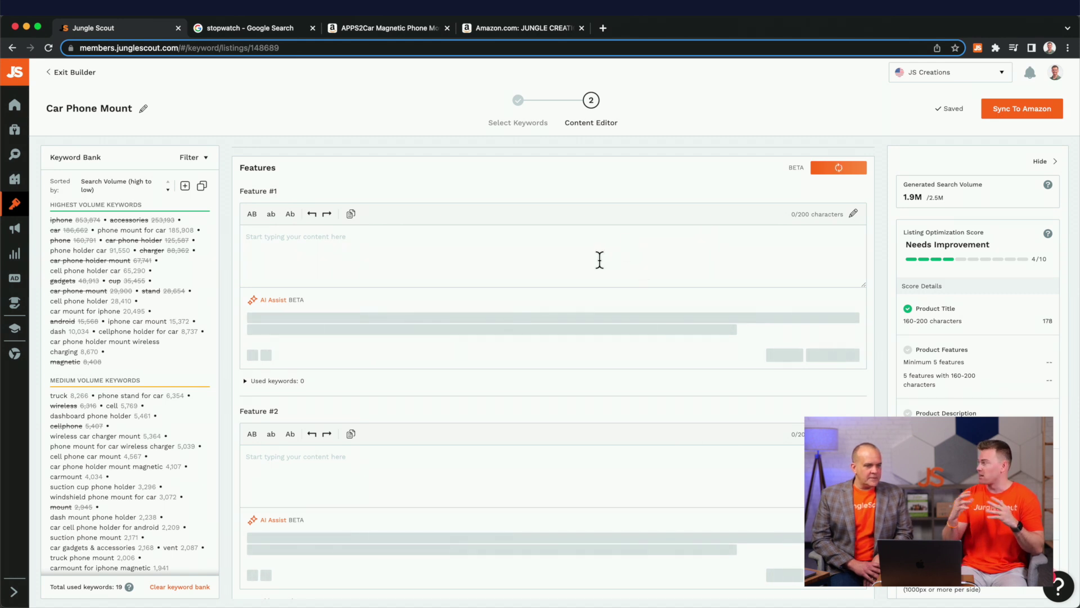
scroll(600, 260, "up", 3)
scroll(600, 260, "up", 2)
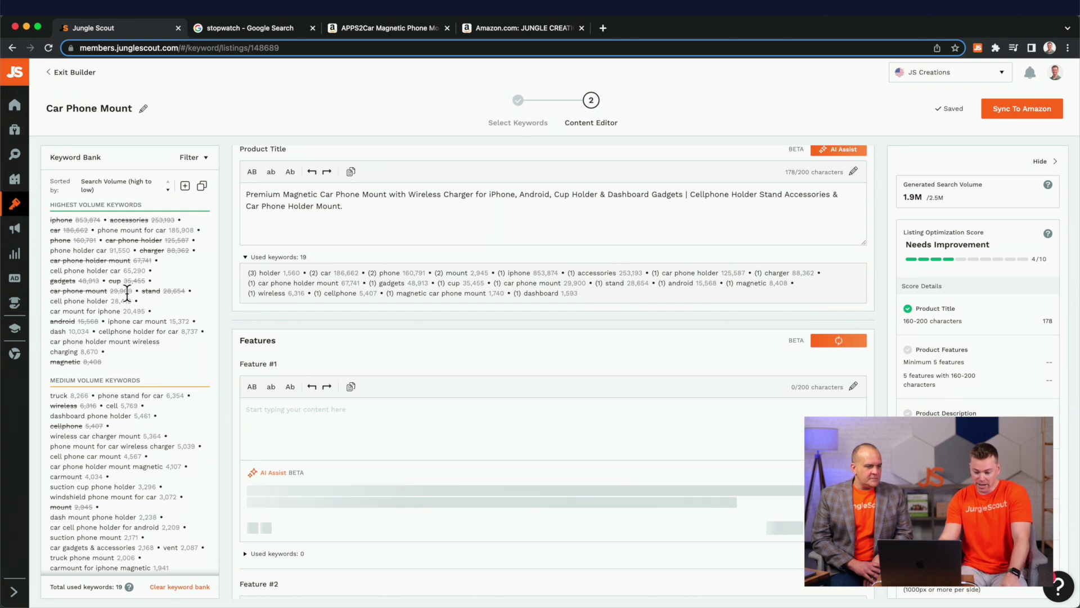
scroll(129, 281, "down", 1)
scroll(126, 306, "up", 1)
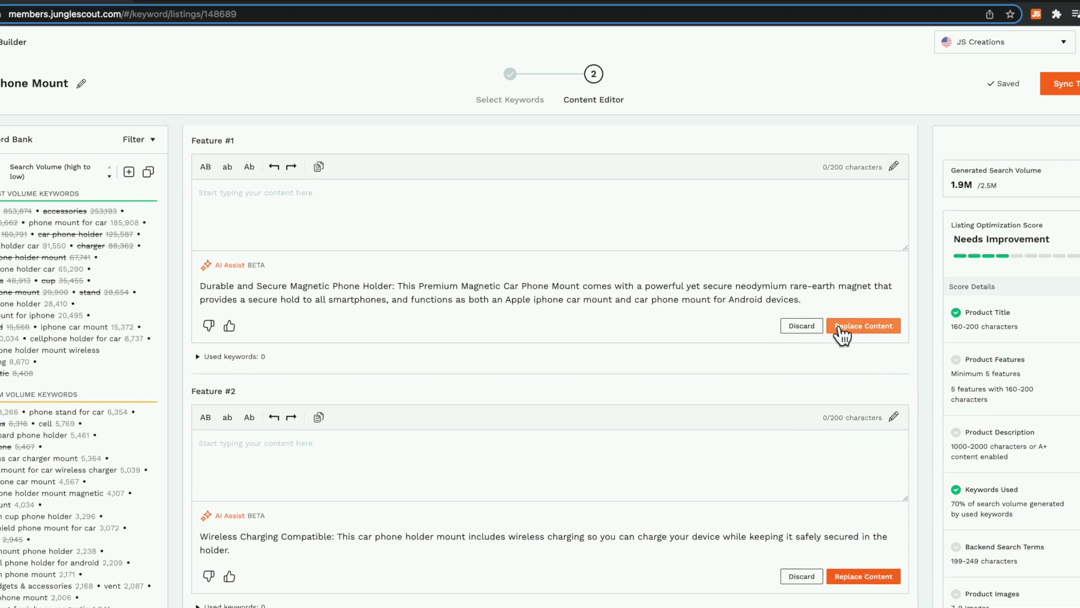
Step: Fill Feature #1 with the suggested "Durable and Secure Magnetic Phone Holder" text and Feature #2 with the "Wireless Charging Compatible" text
left_click(910, 338)
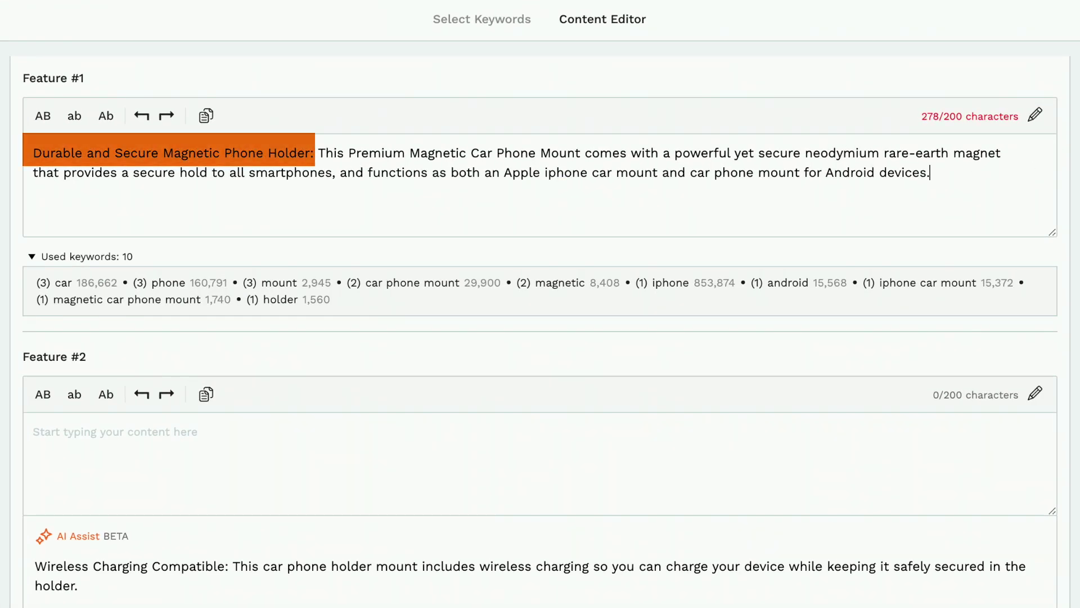
scroll(540, 332, "down", 4)
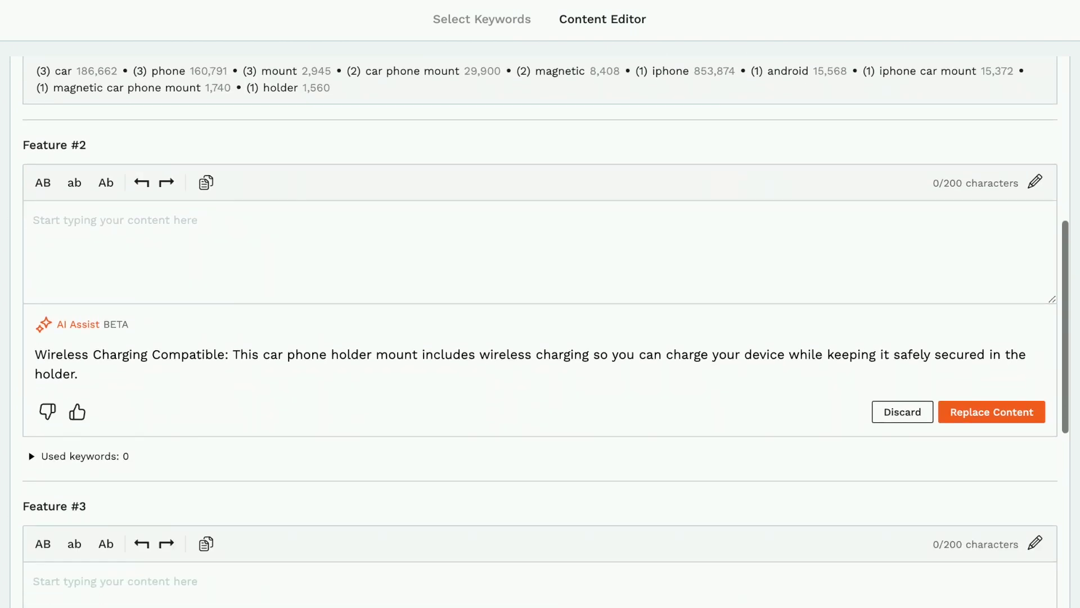
scroll(540, 332, "down", 2)
scroll(1012, 374, "up", 1)
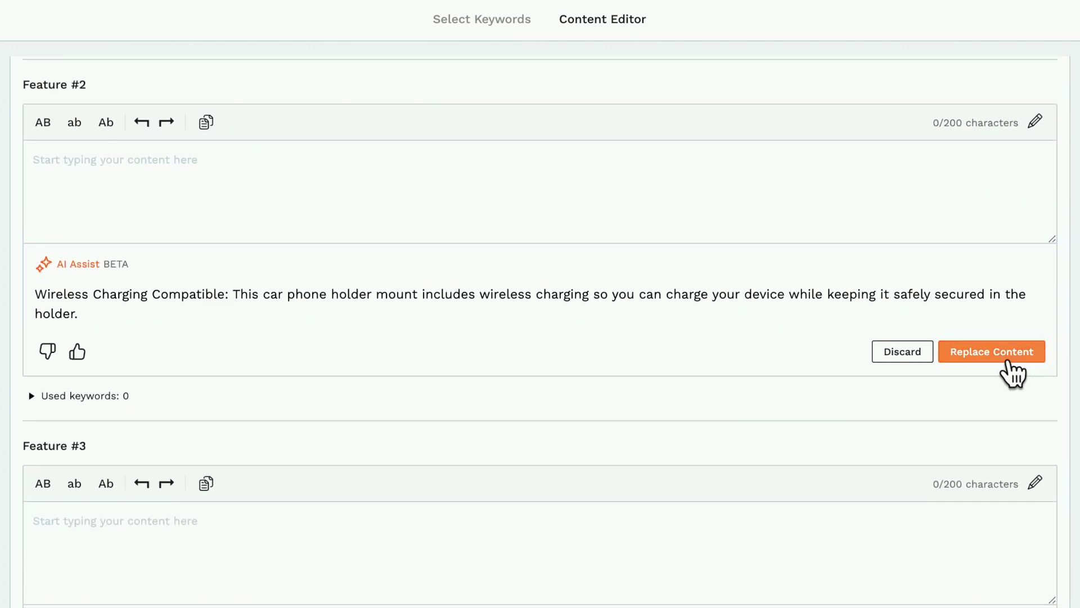
left_click(1006, 361)
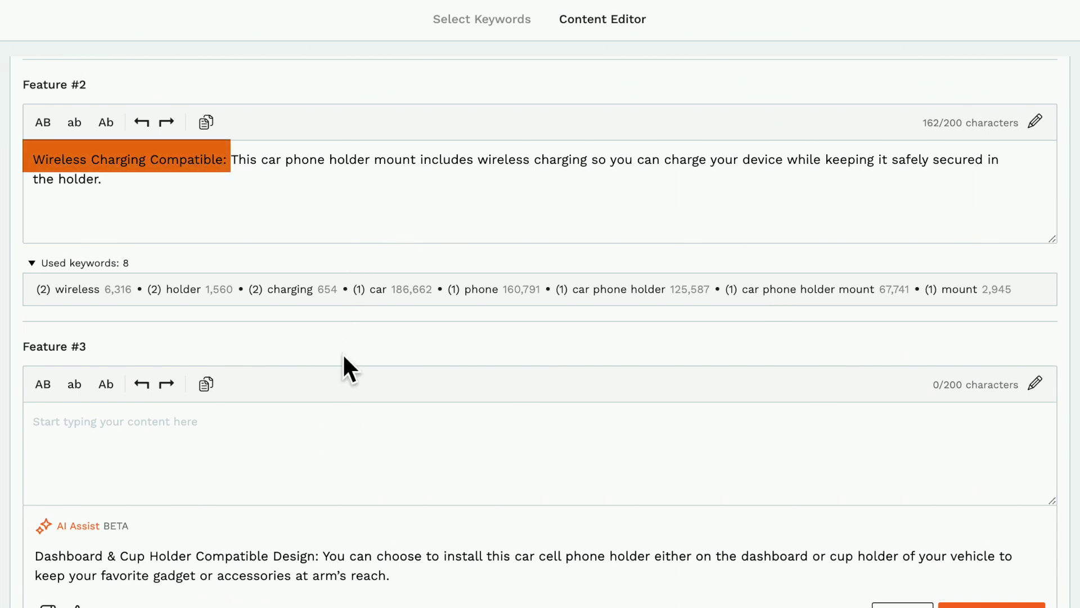
left_click(265, 219)
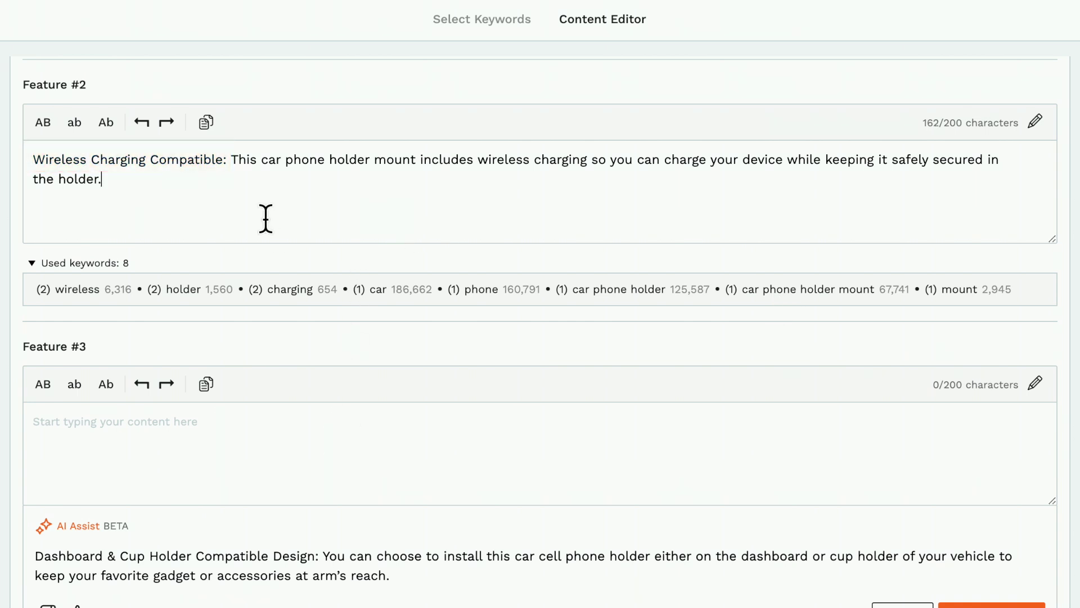
Step: Fill Features #3, #4 and #5 with their AI Assist suggestions on dashboard and cup holder design, adjustable stand, and universal compatibility
scroll(781, 360, "down", 4)
left_click(991, 381)
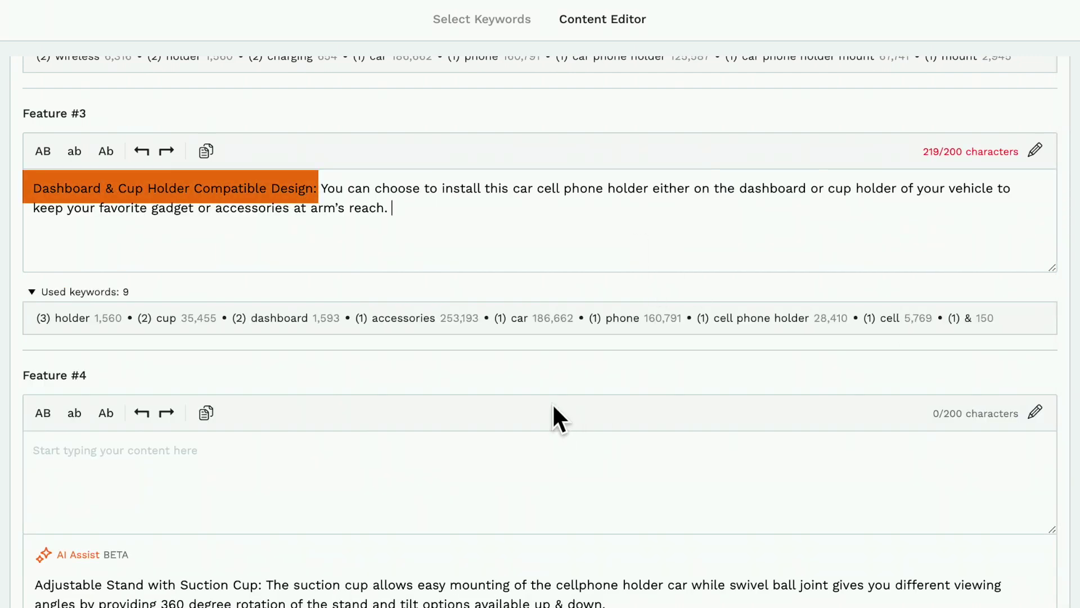
scroll(535, 383, "down", 1)
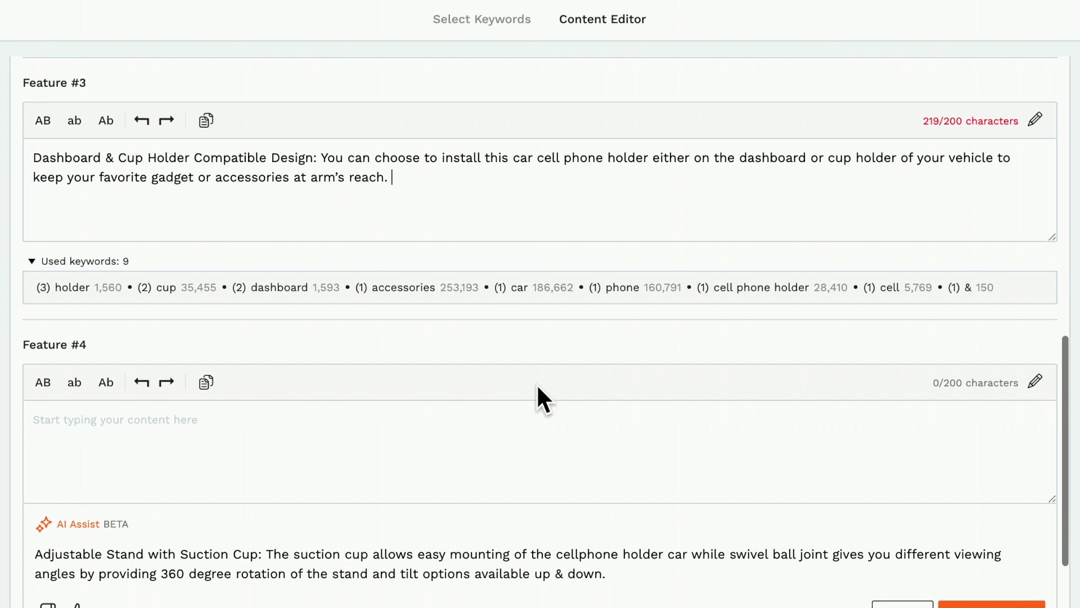
scroll(485, 437, "down", 5)
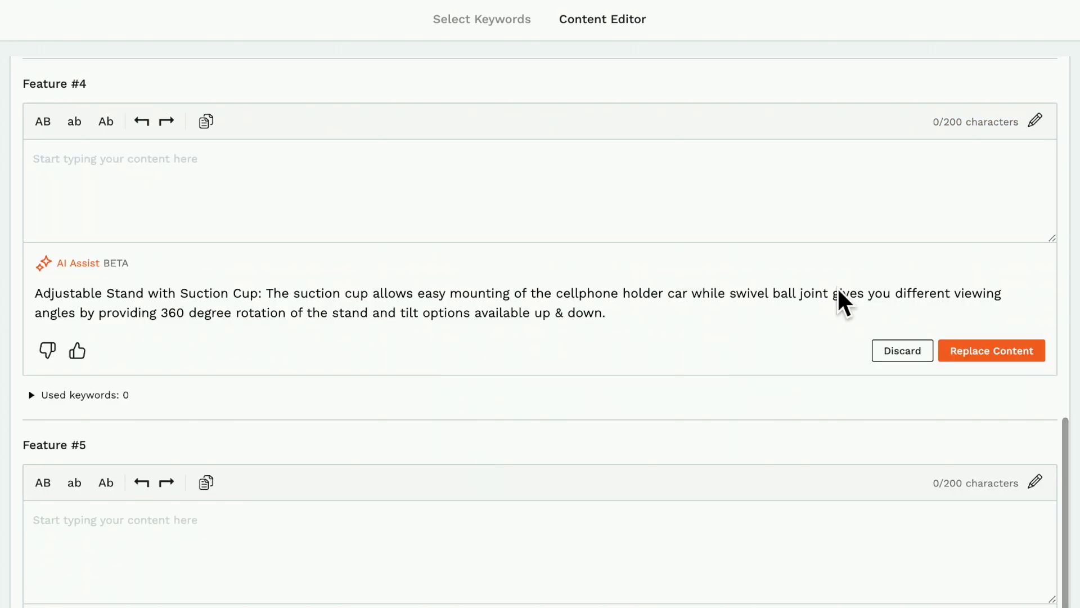
left_click(983, 352)
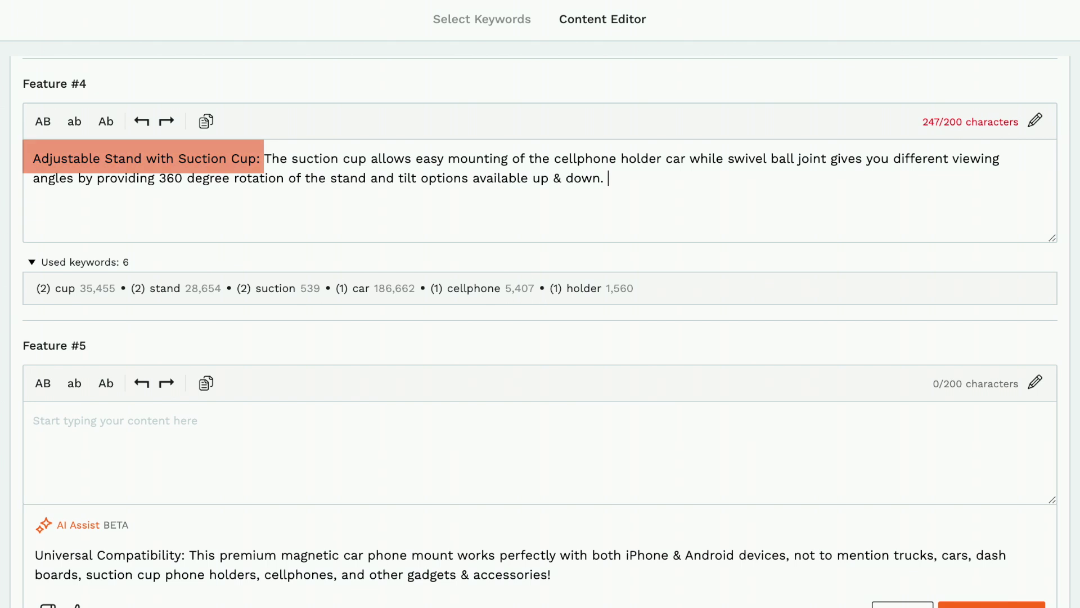
scroll(323, 409, "down", 4)
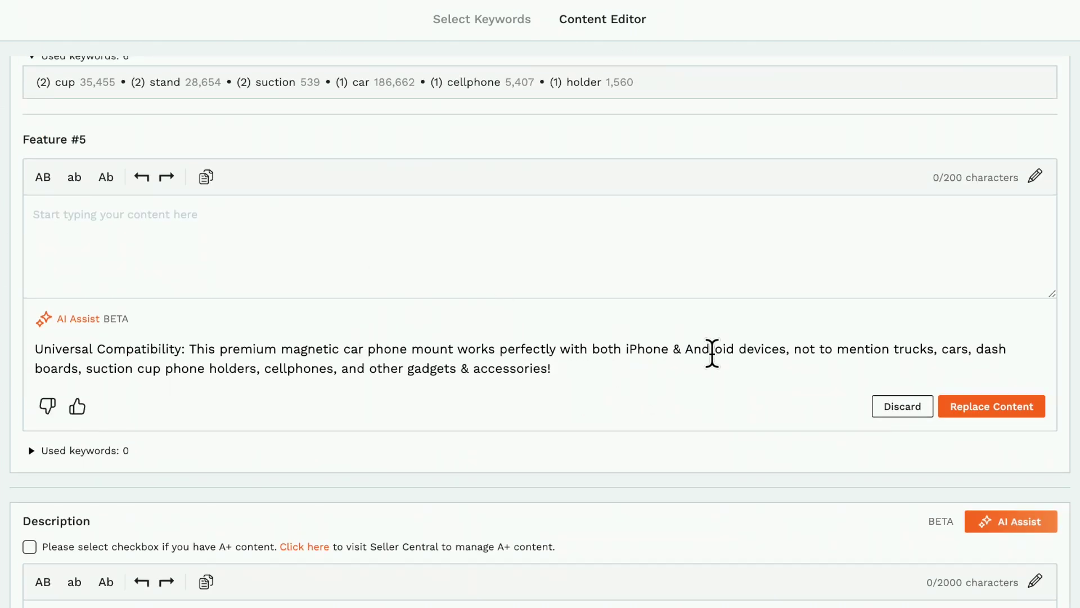
left_click(1034, 406)
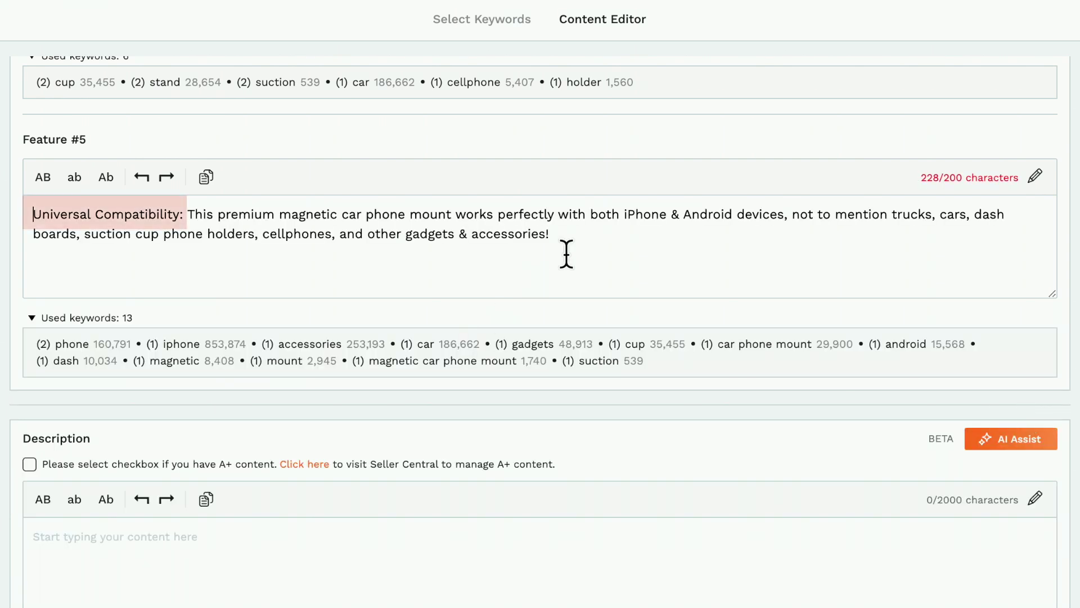